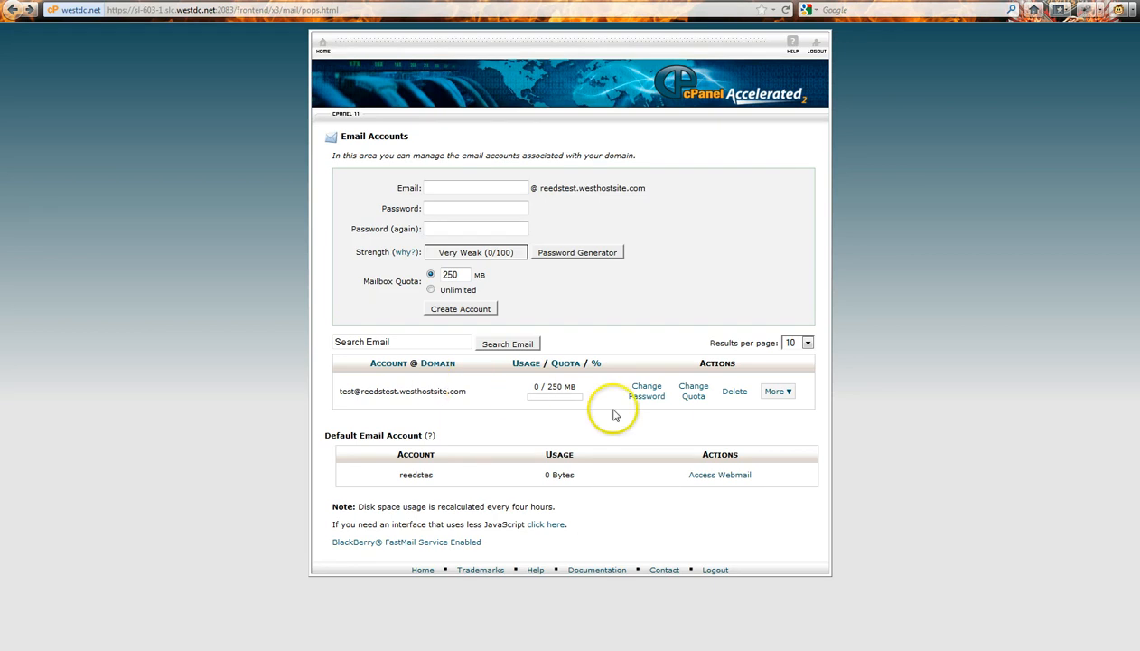
# Step: Open the email client configuration page for the test mailbox
pyautogui.click(790, 394)
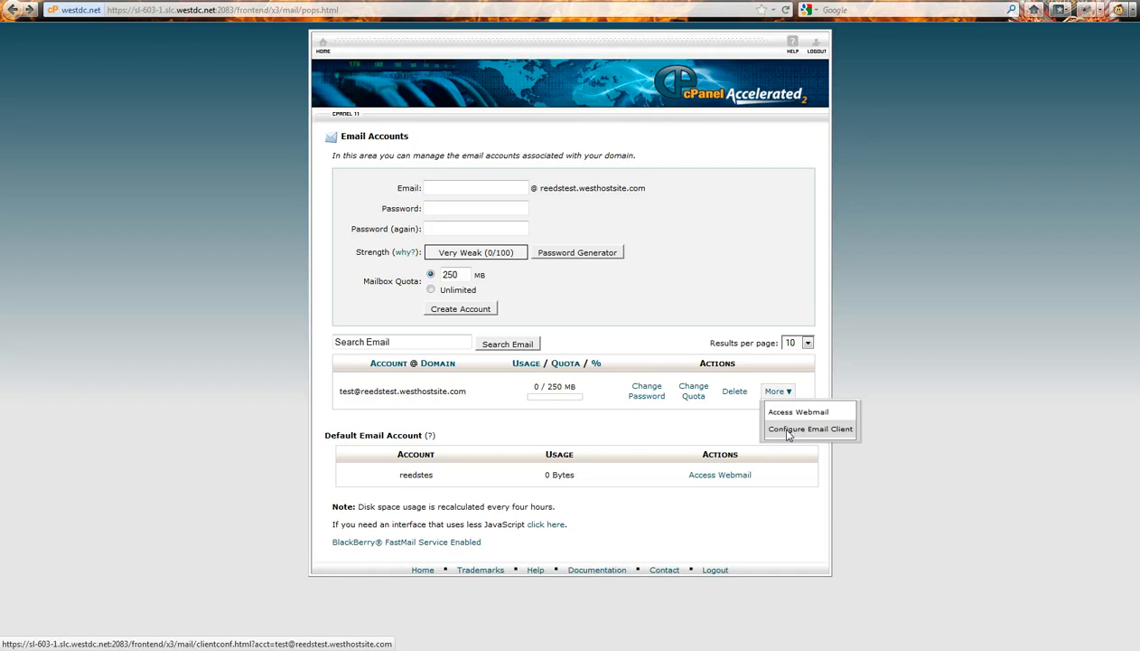
pyautogui.click(788, 431)
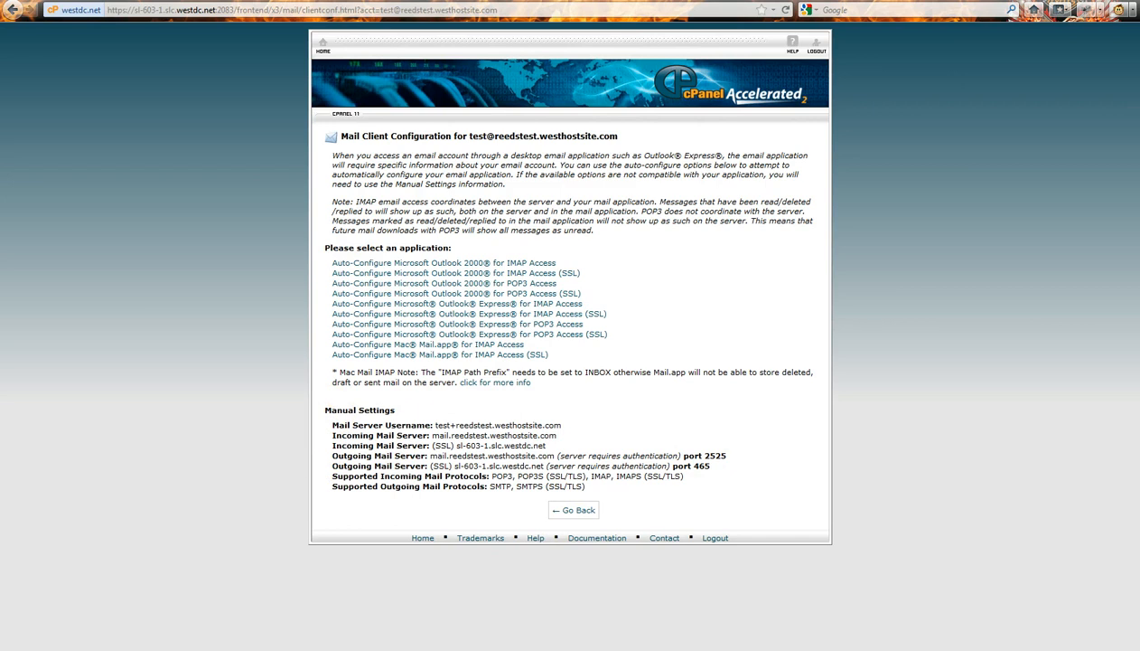
# Step: Switch to Outlook and start adding a new e-mail account from the account information page
pyautogui.click(293, 649)
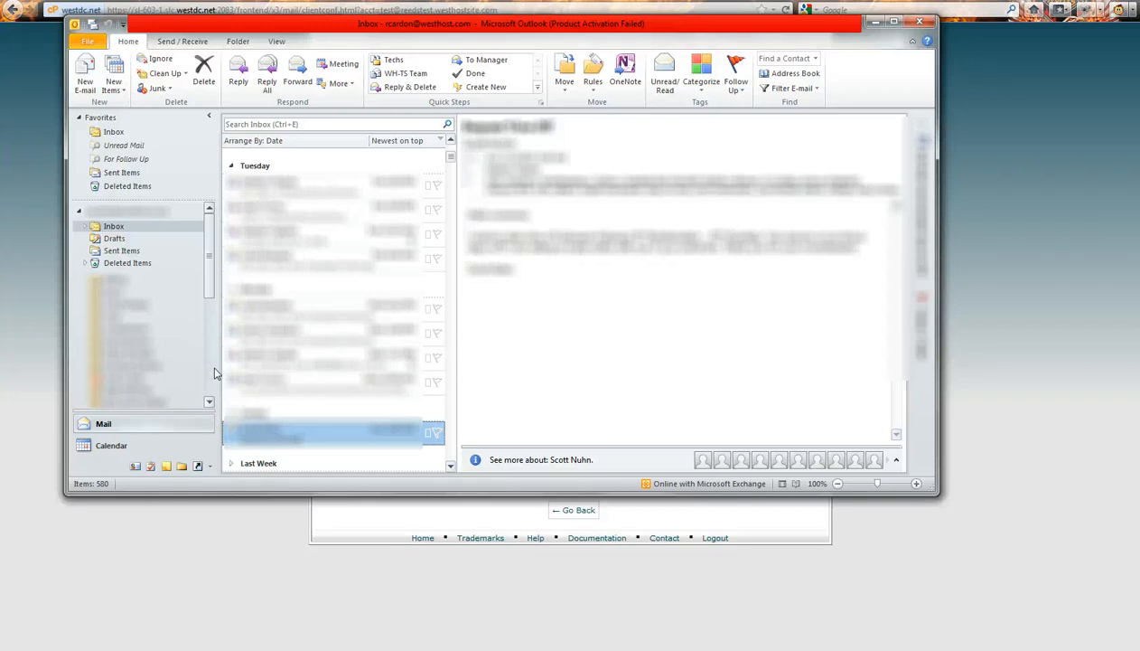
pyautogui.click(89, 43)
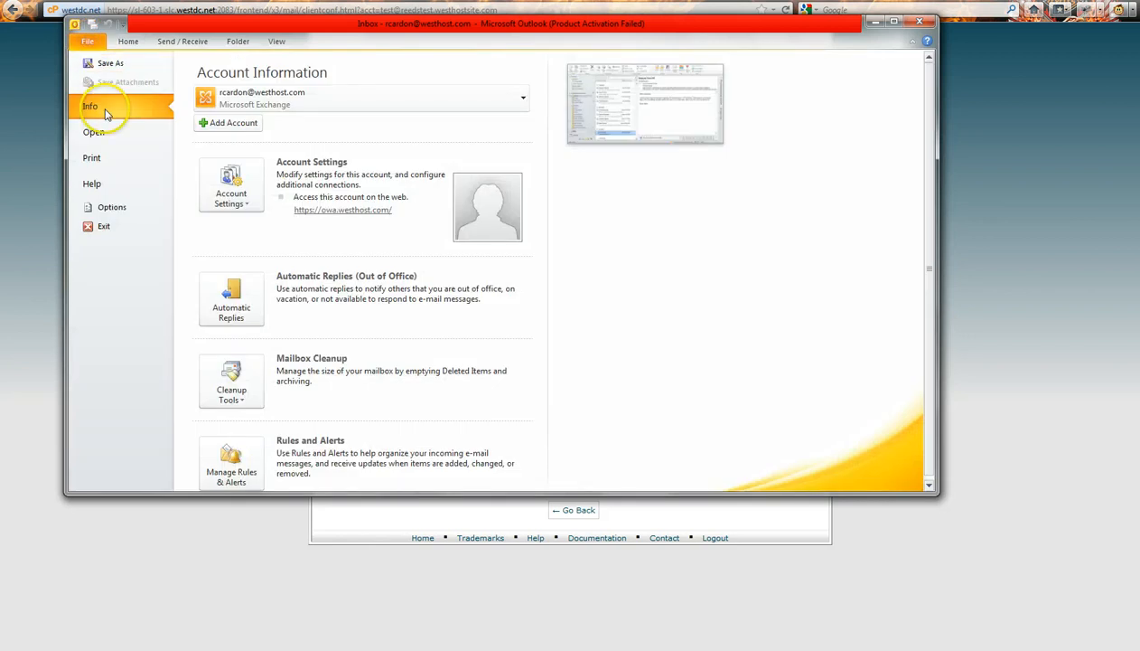
pyautogui.click(229, 126)
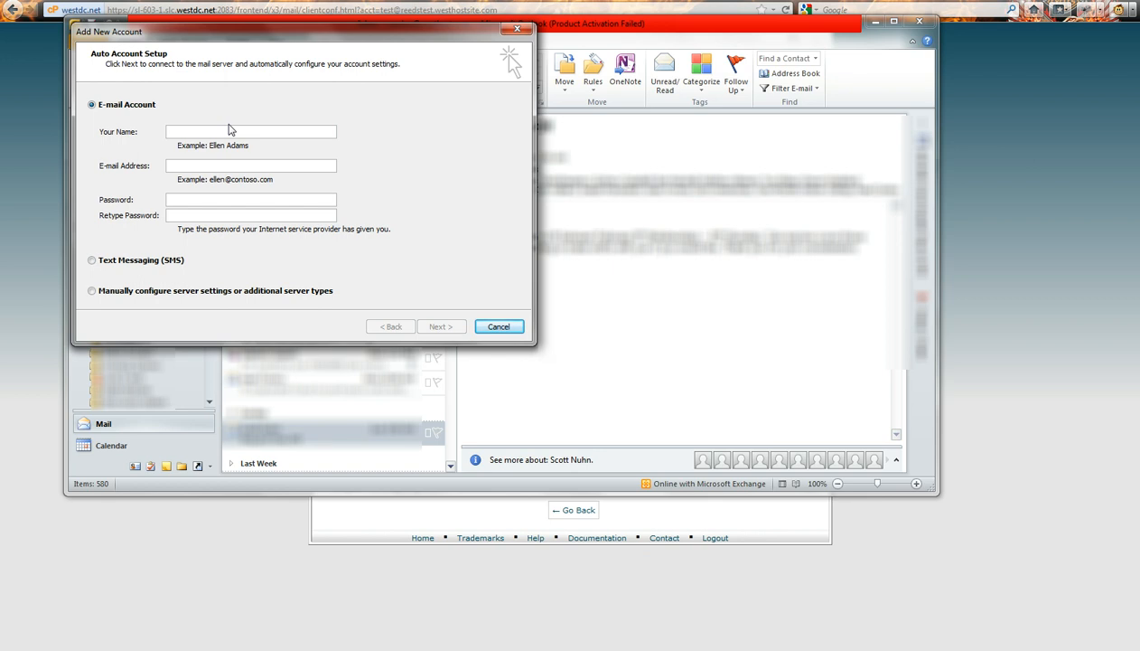
# Step: Enter the account holder's name and fill in the e-mail address copied from the cPanel mail client configuration page
pyautogui.press('alt')
pyautogui.click(229, 131)
pyautogui.write('Reed Cardon')
pyautogui.click(227, 165)
pyautogui.click(39, 178)
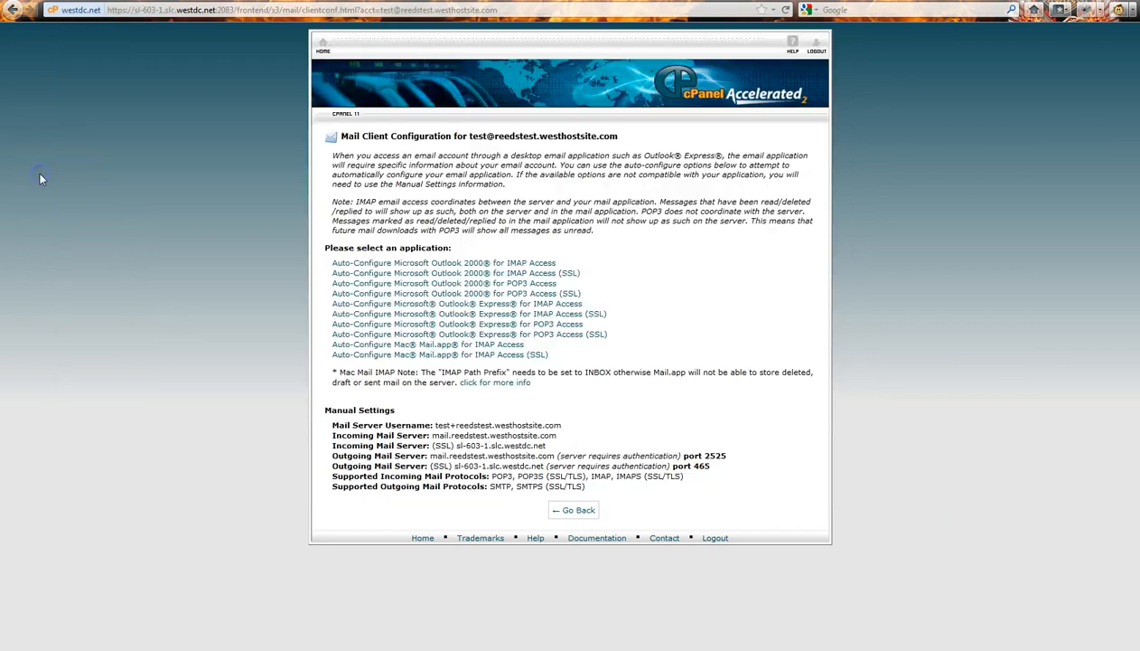
pyautogui.moveTo(469, 137); pyautogui.dragTo(623, 138)
pyautogui.hotkey('ctrl', 'c')
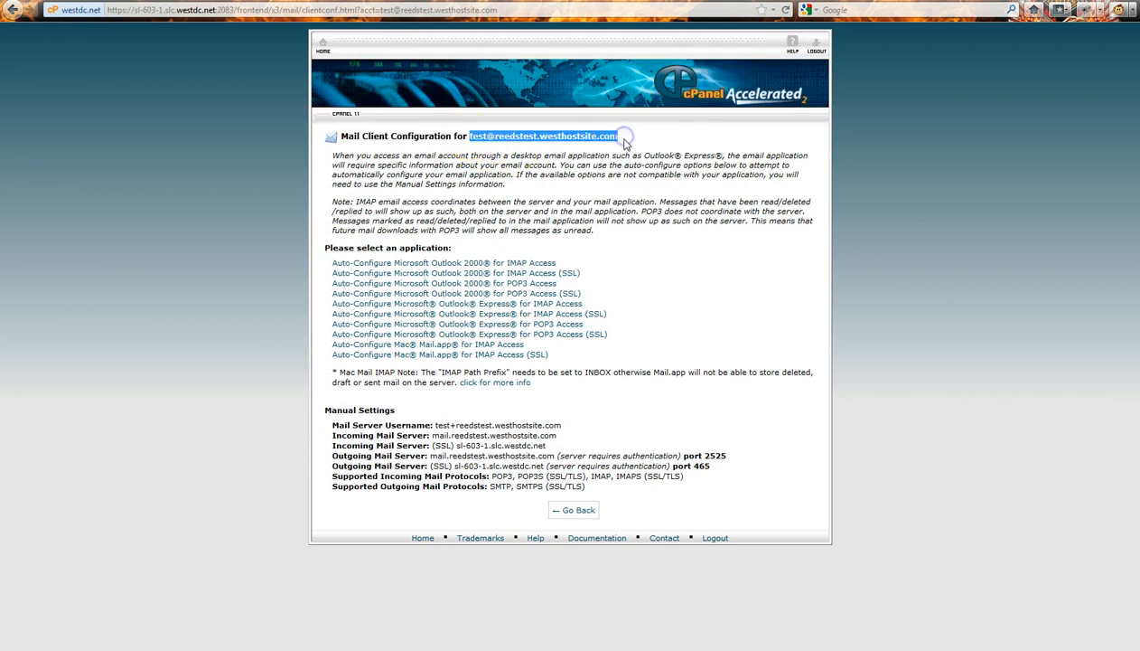
pyautogui.hotkey('alt', 'Tab')
pyautogui.hotkey('ctrl', 'v')
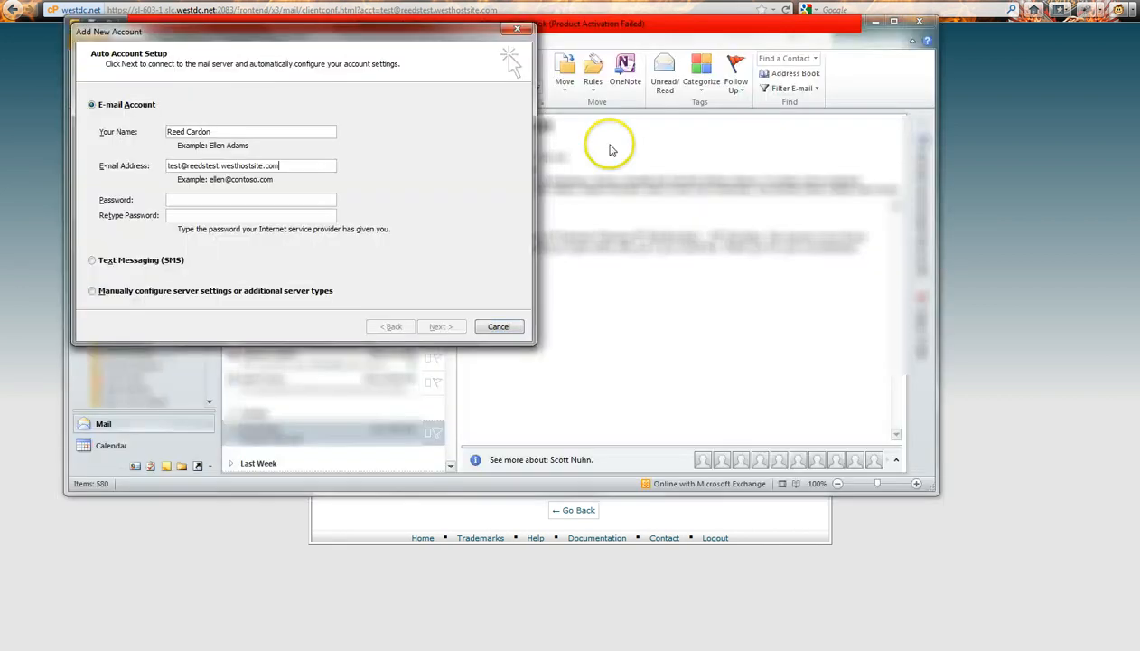
# Step: Paste the mailbox password kept in Notepad into both the Password and Retype Password fields
pyautogui.click(298, 200)
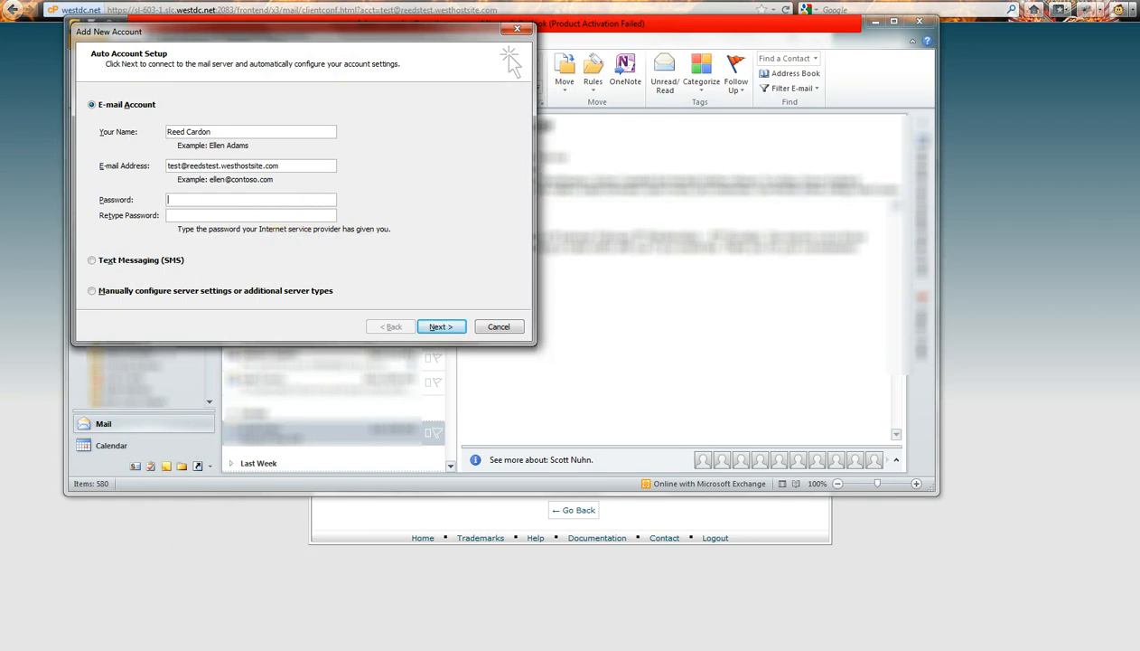
pyautogui.hotkey('alt', 'Tab')
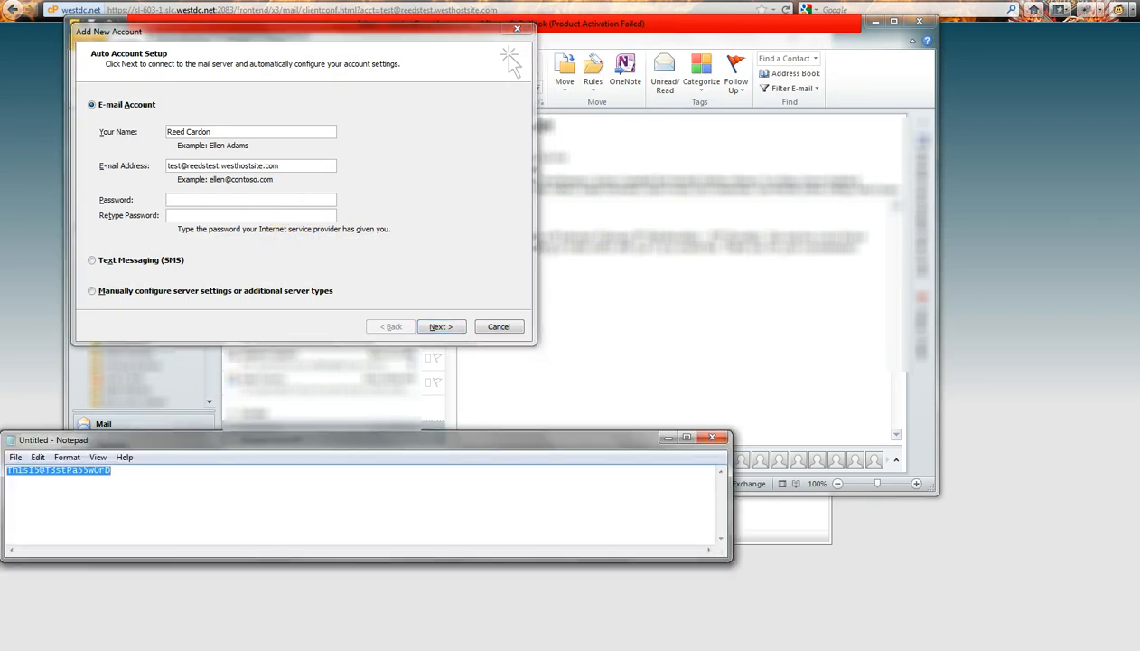
pyautogui.click(242, 198)
pyautogui.hotkey('ctrl', 'v')
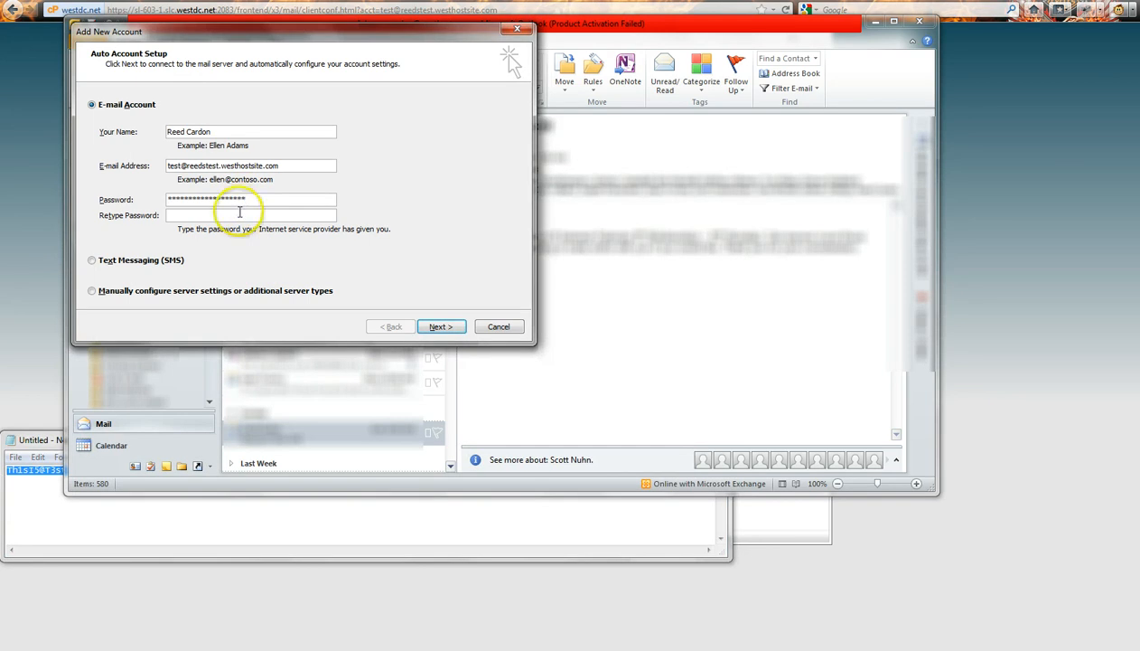
pyautogui.click(239, 213)
pyautogui.hotkey('ctrl', 'v')
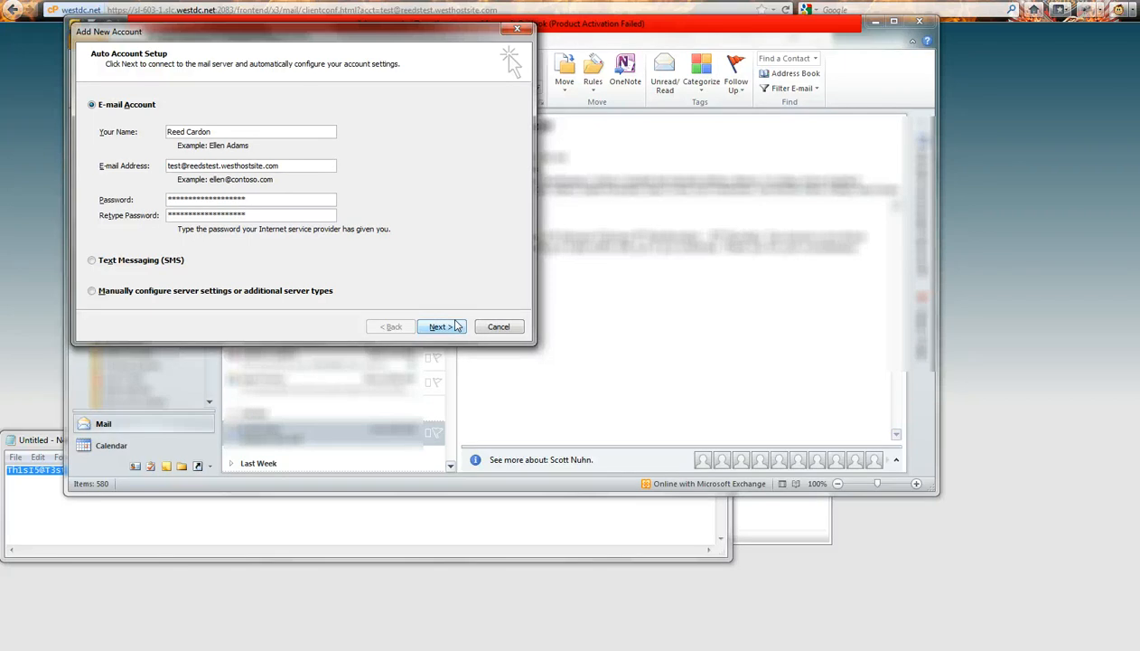
# Step: Choose manual configuration of the server settings and continue with the Internet E-mail service
pyautogui.click(91, 291)
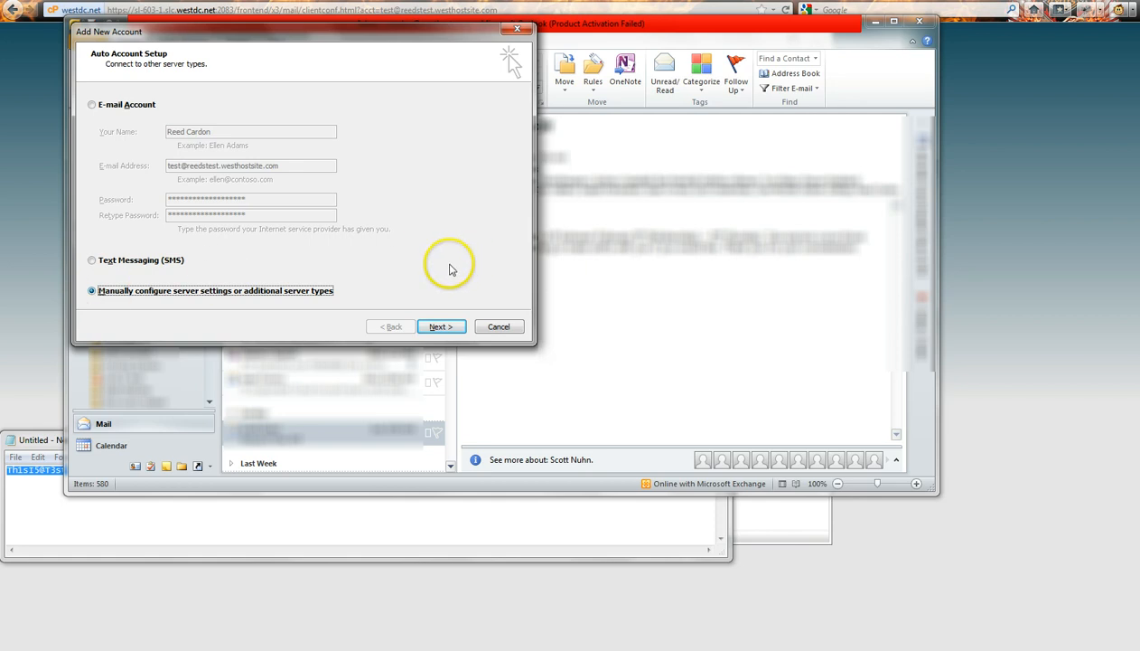
pyautogui.click(439, 327)
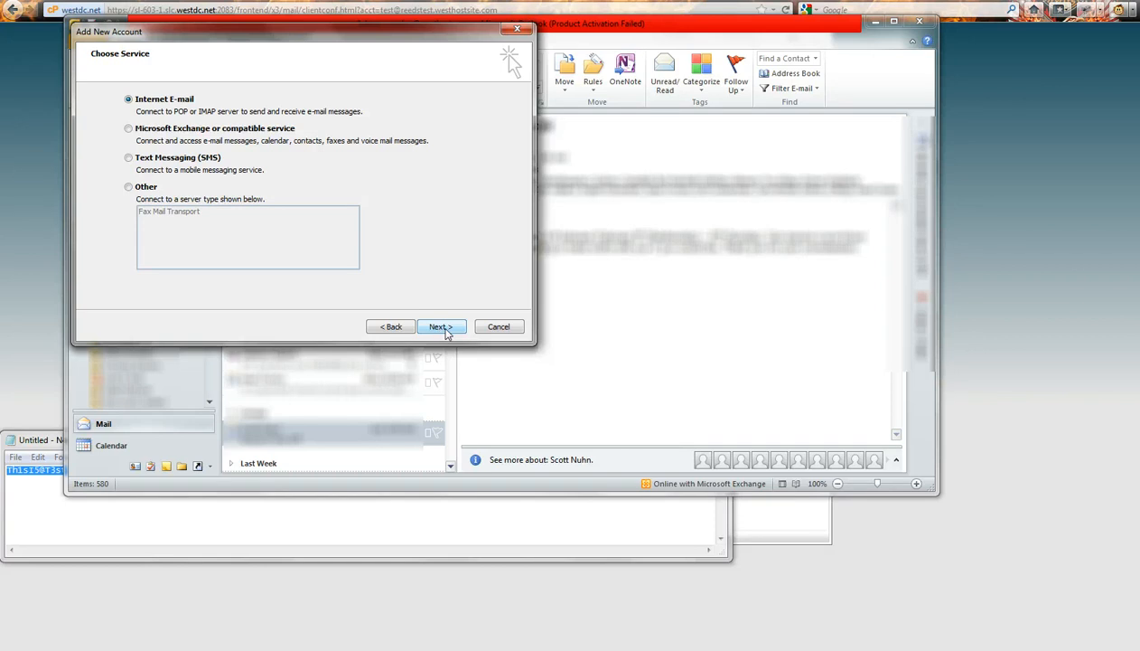
pyautogui.click(443, 327)
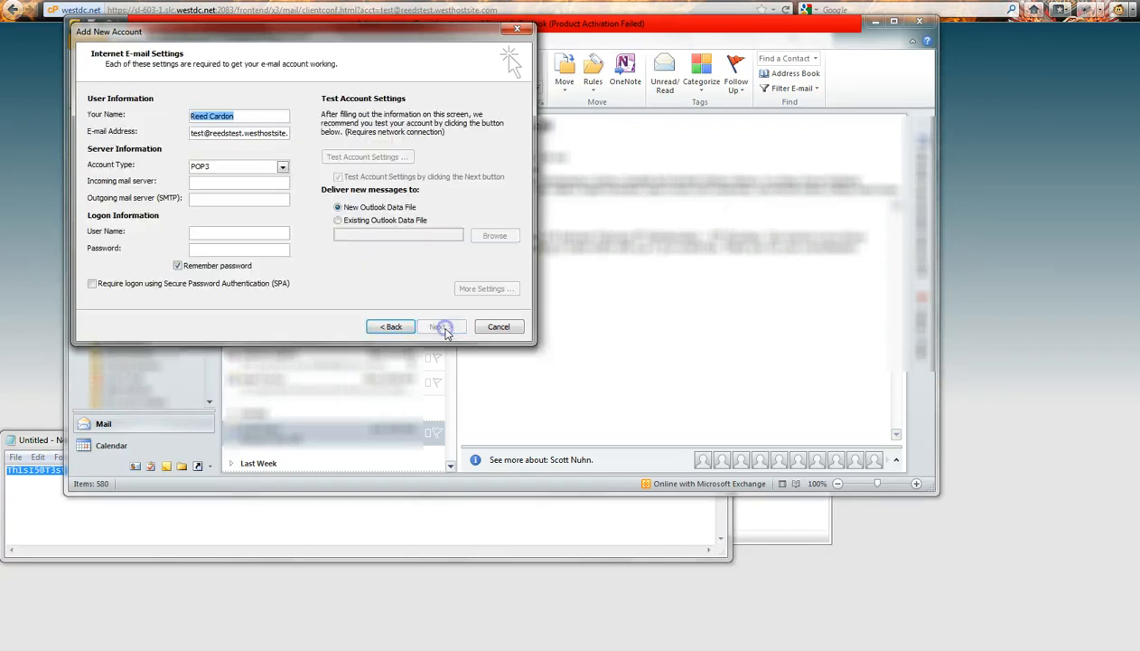
pyautogui.click(441, 328)
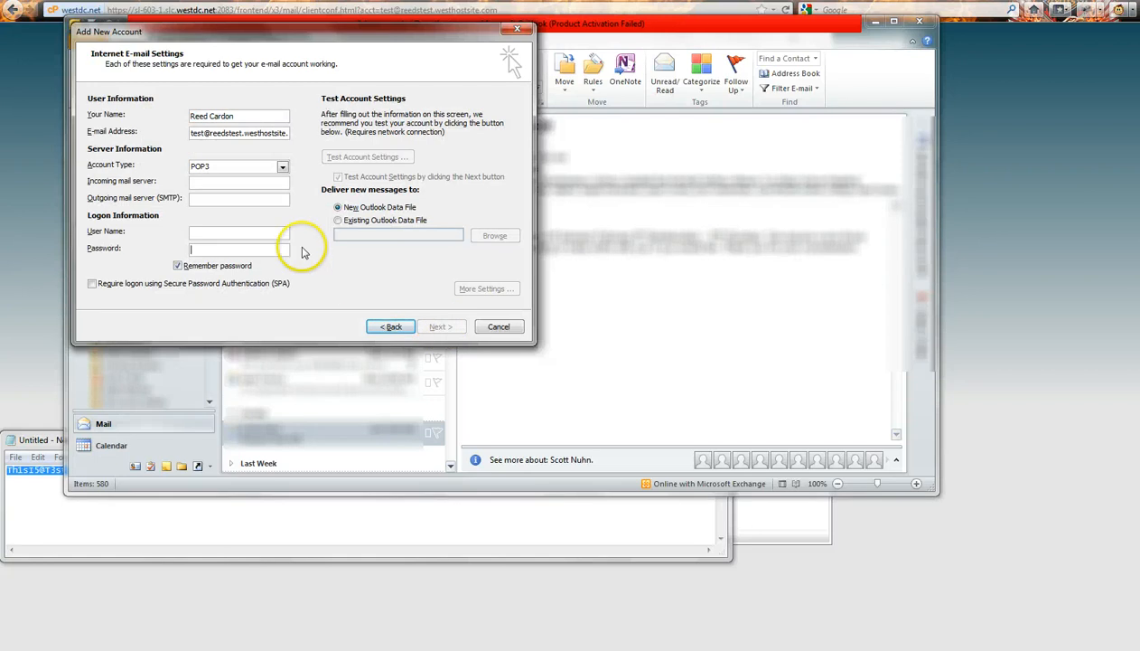
# Step: Go over the name and e-mail address fields and set the account type to POP3
pyautogui.click(255, 133)
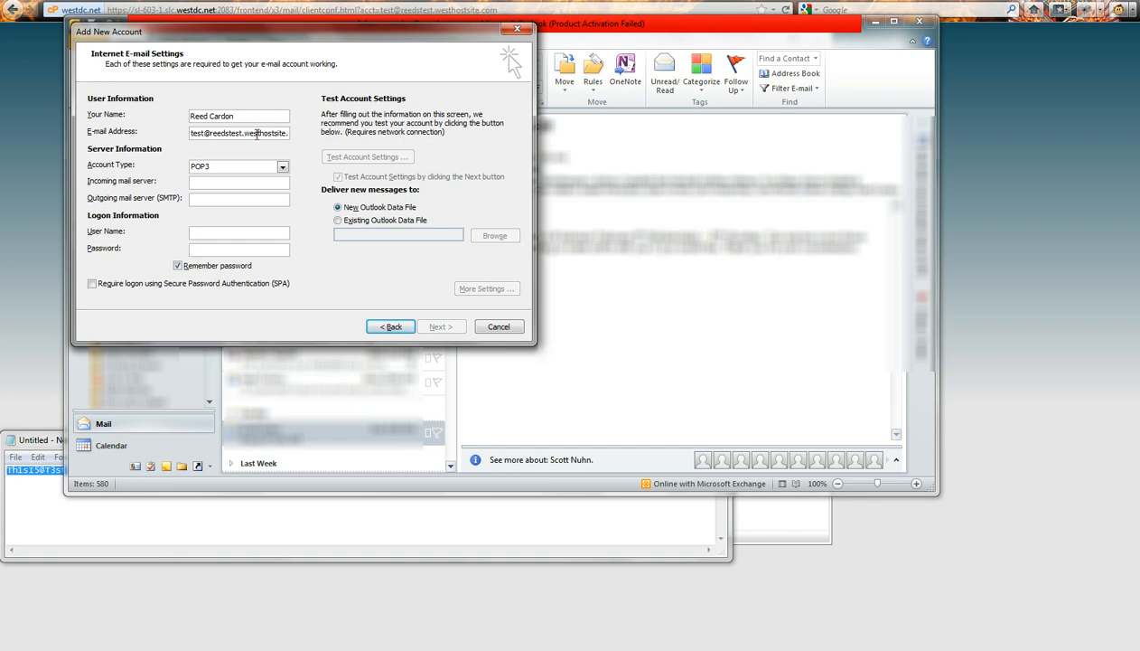
pyautogui.click(257, 134)
pyautogui.click(255, 116)
pyautogui.click(283, 169)
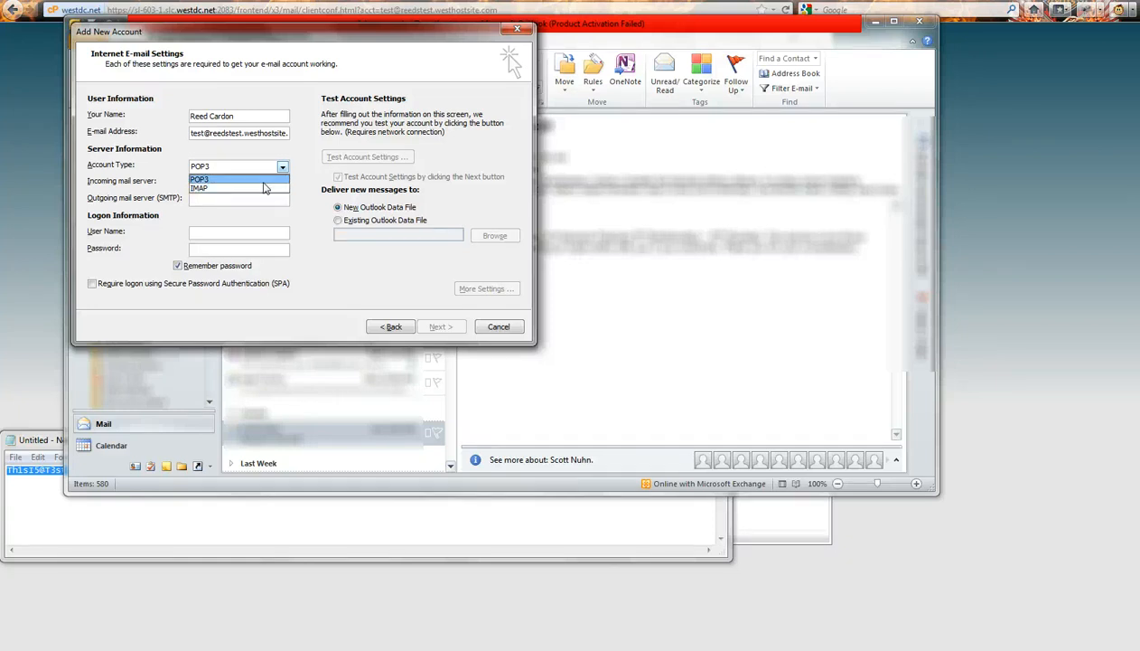
pyautogui.click(214, 180)
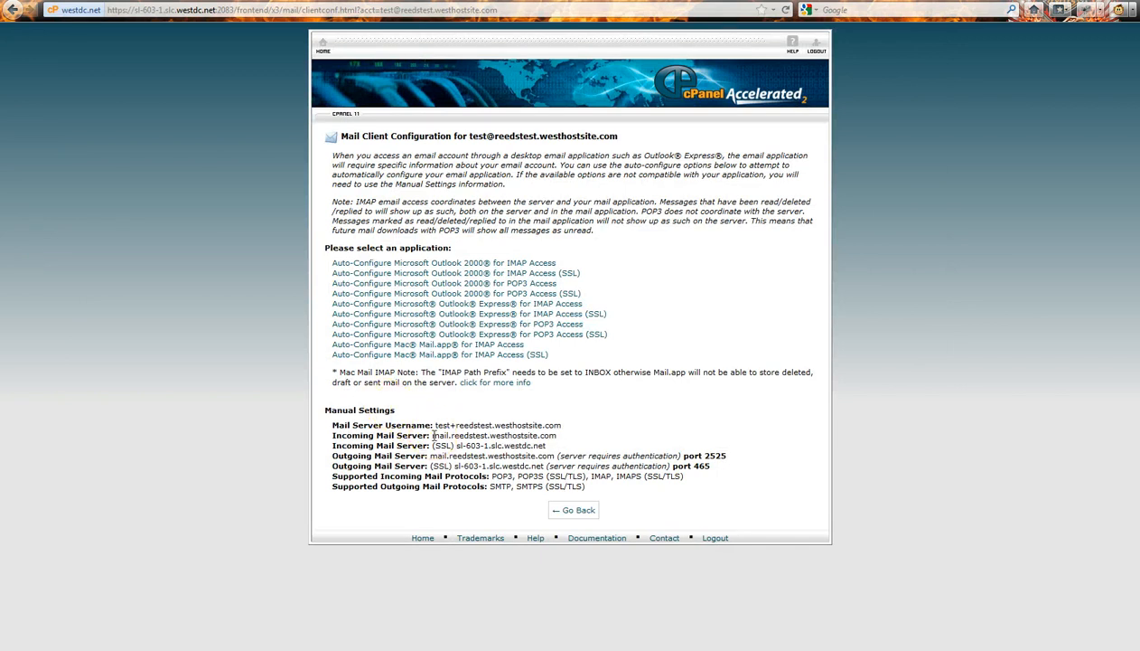
# Step: Copy mail.reedstest.westhostsite.com from cPanel's manual settings into Outlook's incoming and outgoing mail server fields
pyautogui.moveTo(434, 434); pyautogui.dragTo(553, 434)
pyautogui.moveTo(456, 445); pyautogui.dragTo(547, 445)
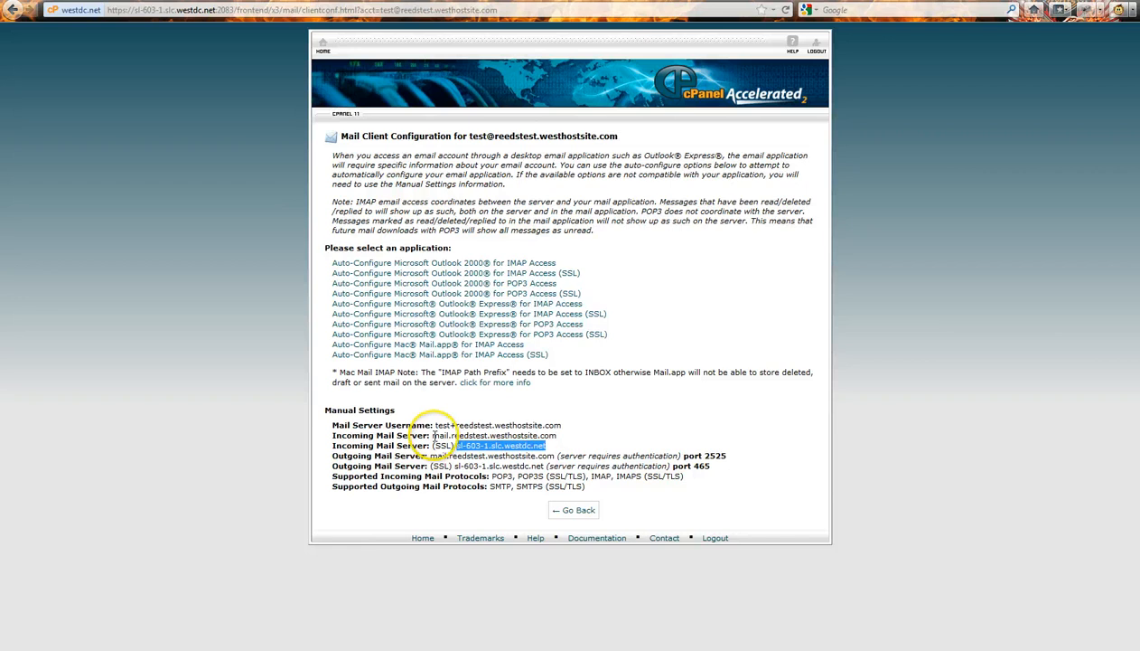
pyautogui.moveTo(432, 436); pyautogui.dragTo(558, 438)
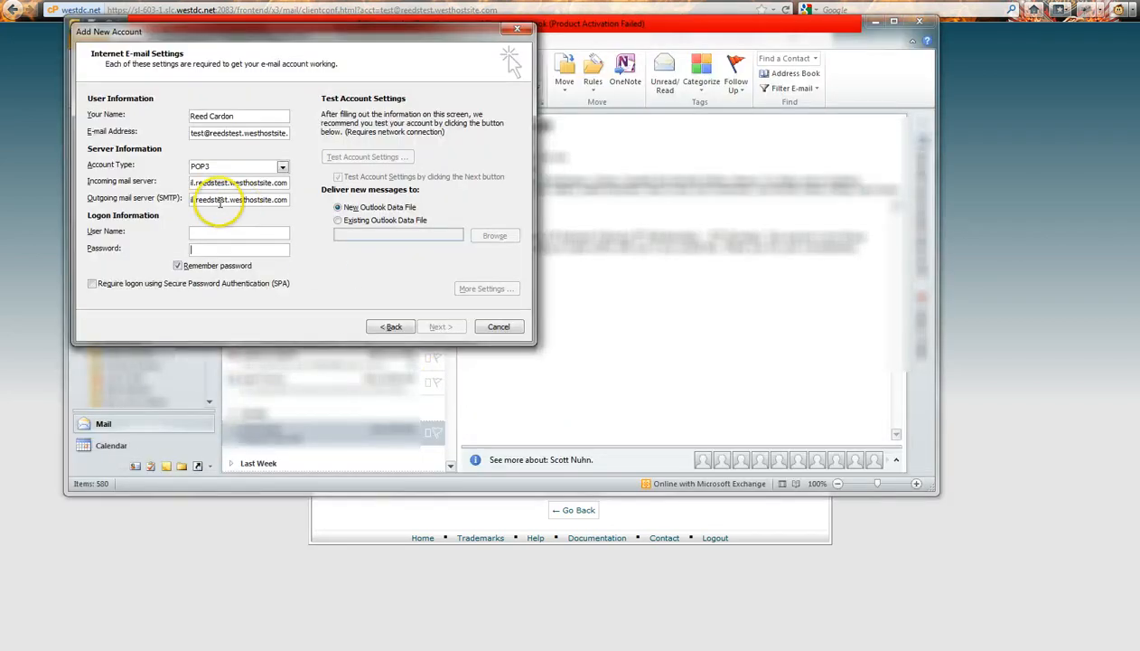
pyautogui.click(234, 250)
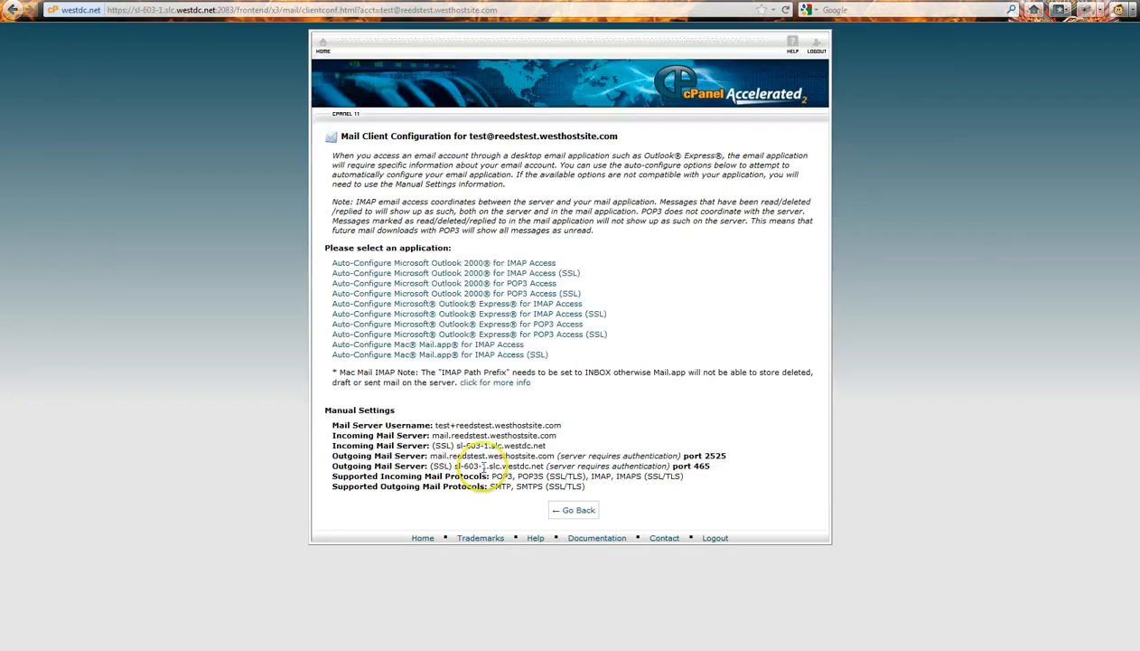
pyautogui.moveTo(432, 456); pyautogui.dragTo(554, 457)
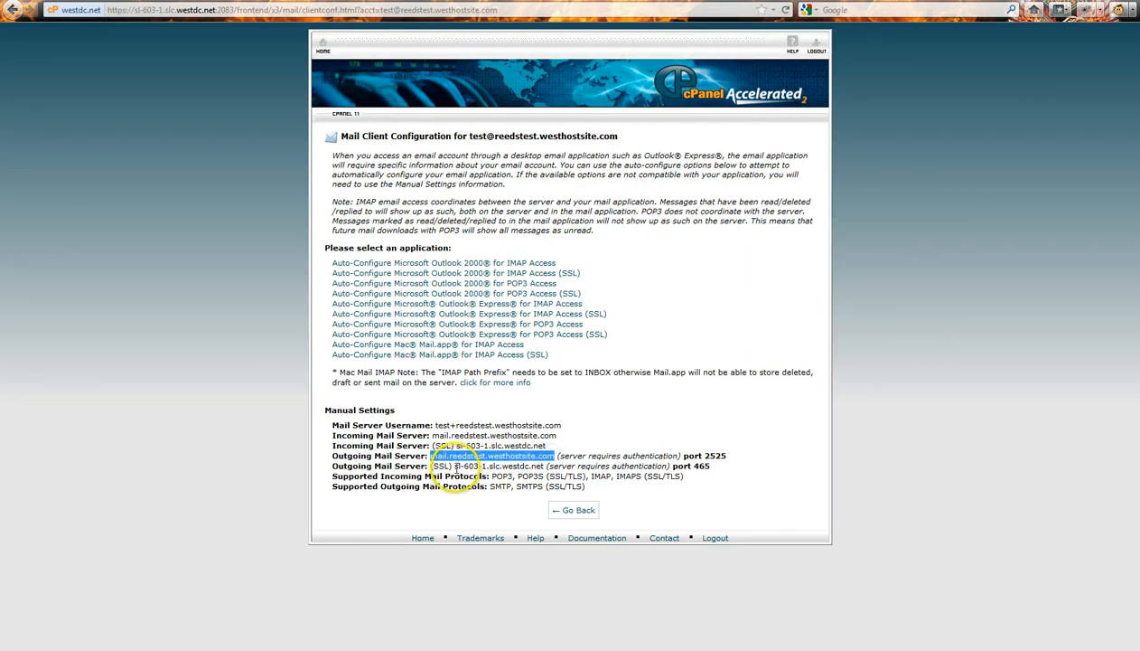
pyautogui.moveTo(455, 467); pyautogui.dragTo(542, 465)
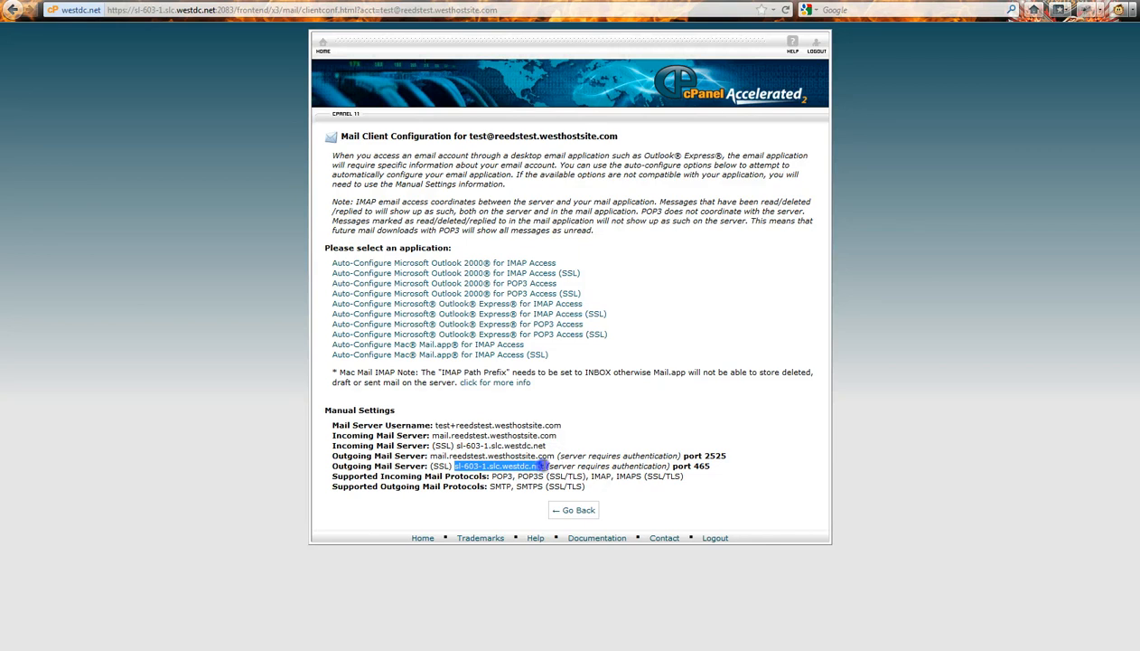
pyautogui.click(539, 466)
pyautogui.hotkey('alt', 'Tab')
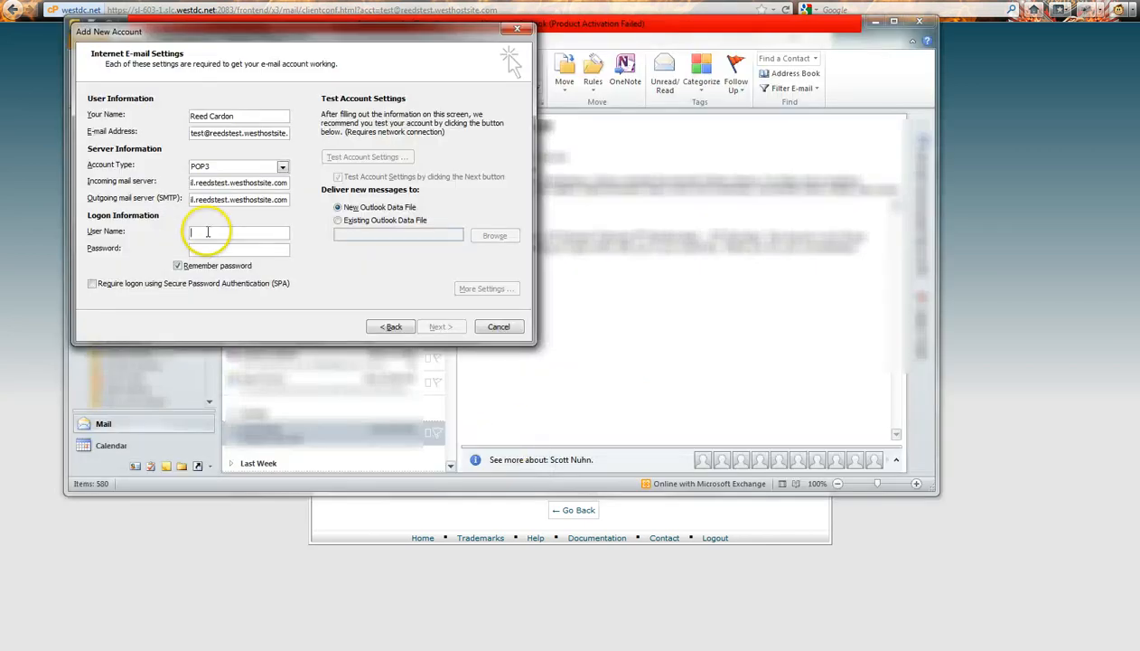
# Step: Copy the mail server username from cPanel's manual settings into the User Name field of Outlook's logon information
pyautogui.click(512, 563)
pyautogui.moveTo(435, 425); pyautogui.dragTo(561, 425)
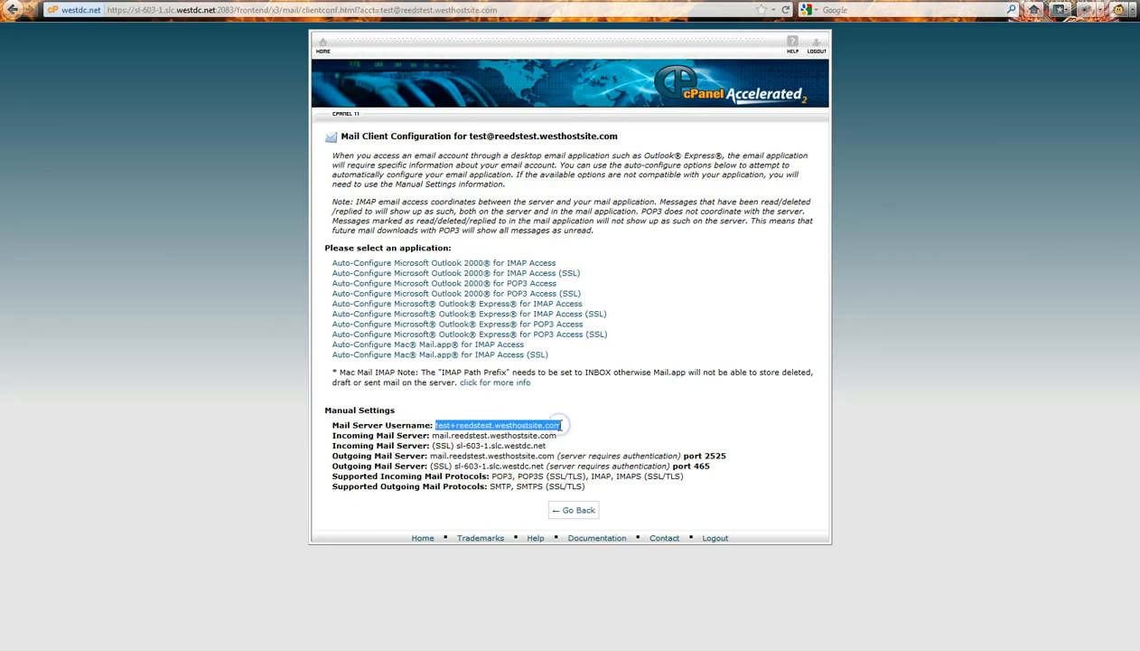
pyautogui.hotkey('ctrl', 'c')
pyautogui.hotkey('alt', 'Tab')
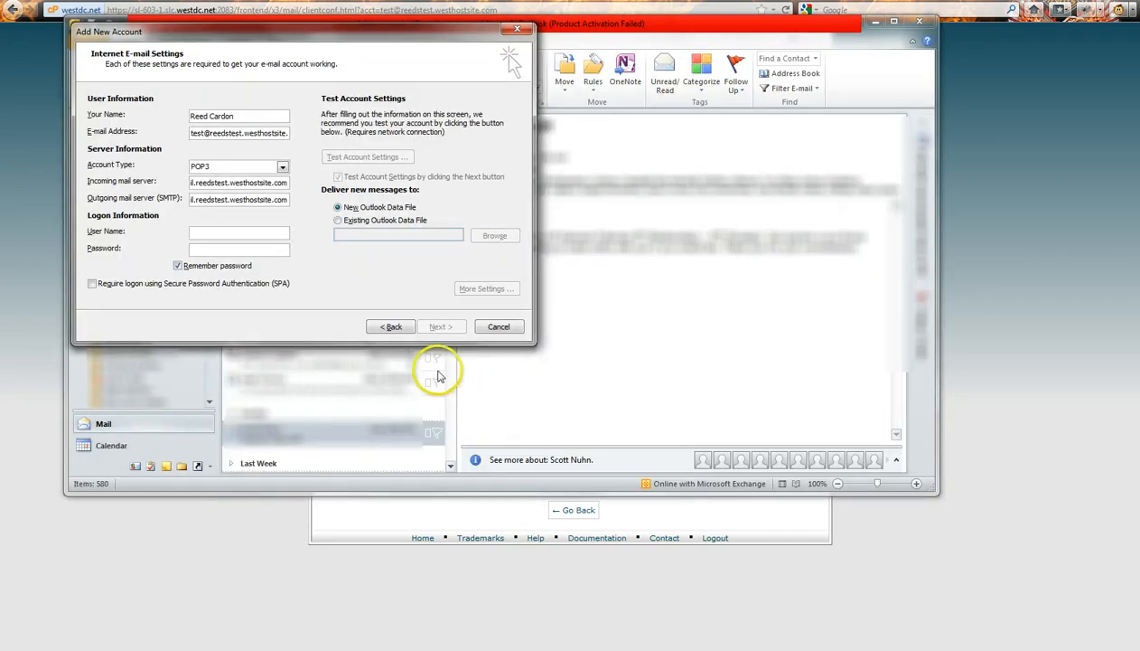
pyautogui.hotkey('ctrl', 'v')
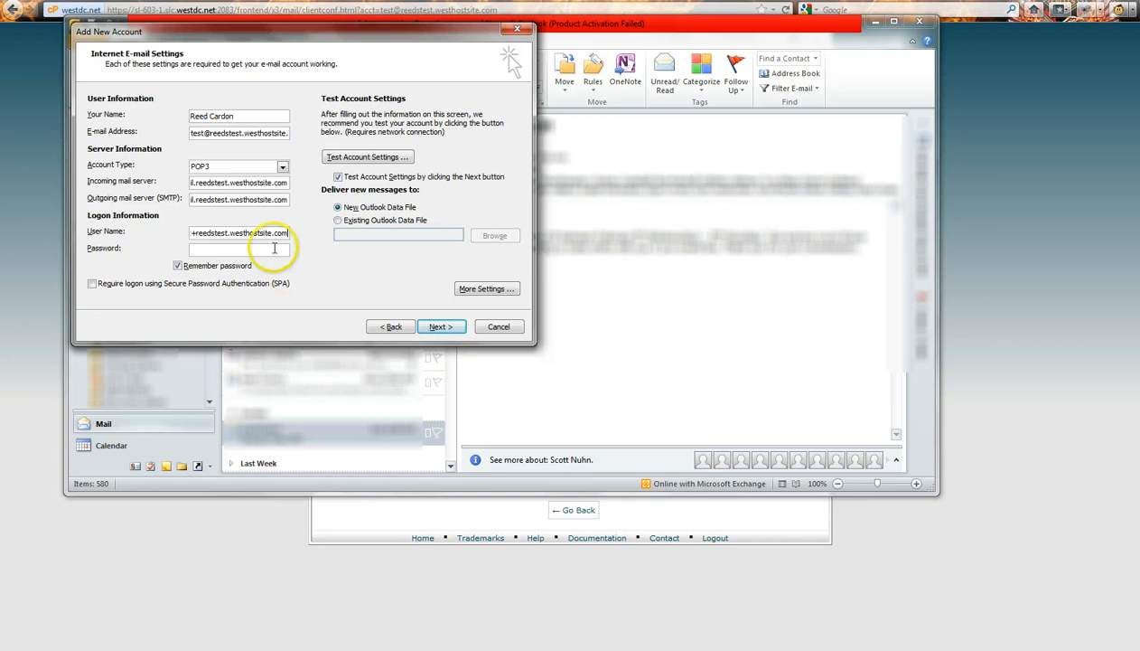
# Step: Paste the mailbox password from Notepad into the logon information's Password field
pyautogui.click(257, 251)
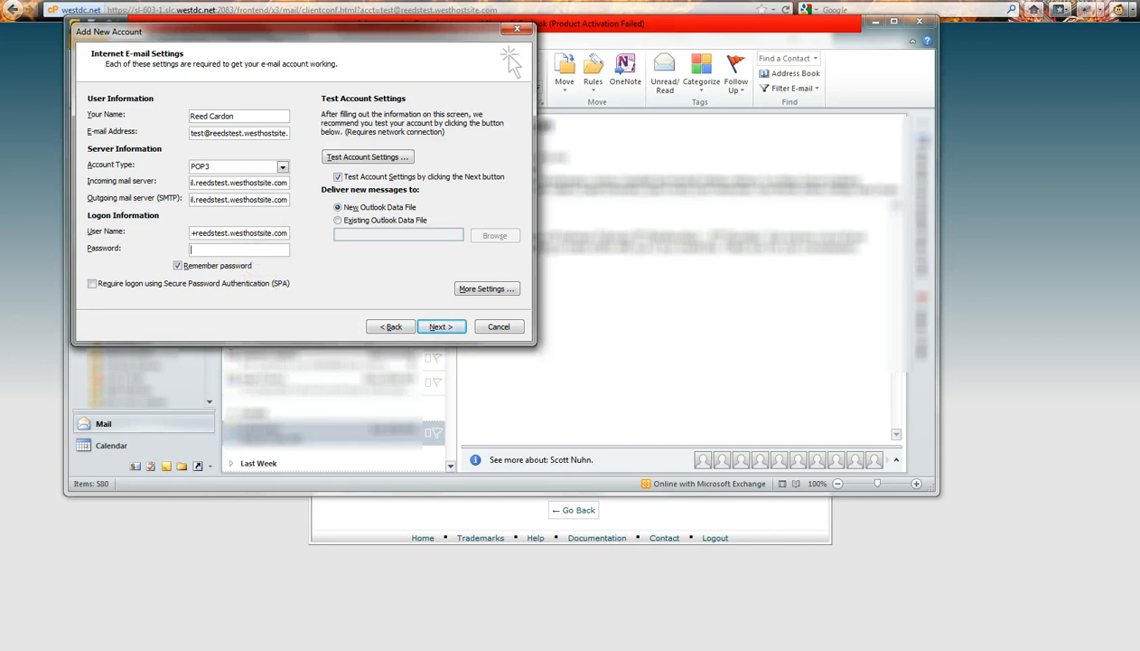
pyautogui.click(185, 649)
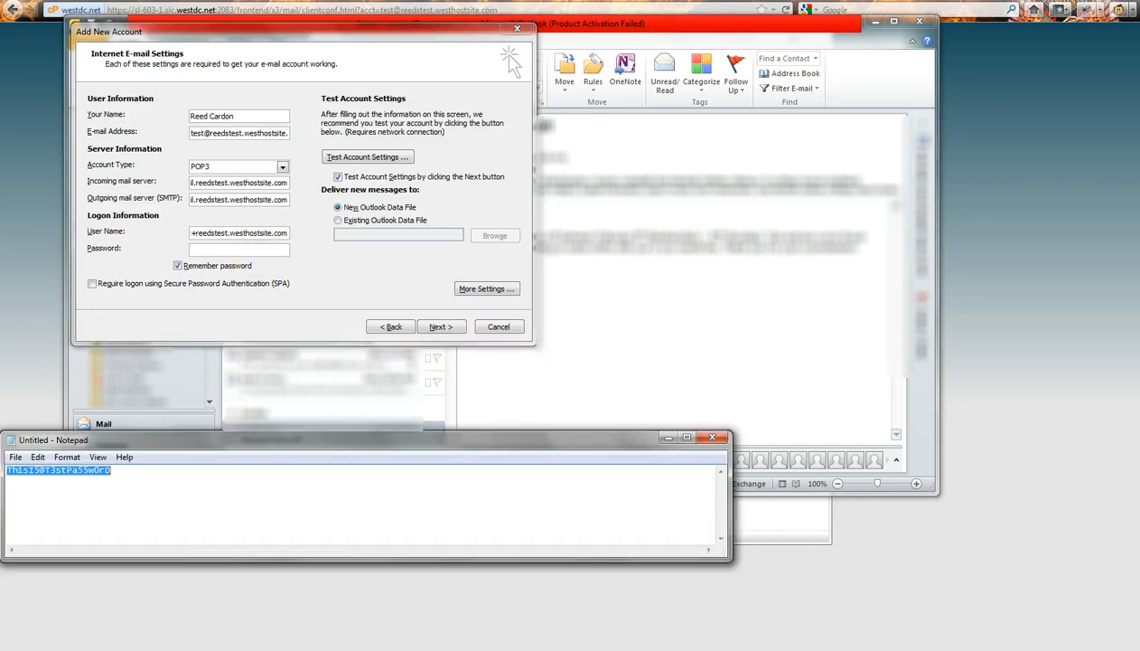
pyautogui.click(264, 251)
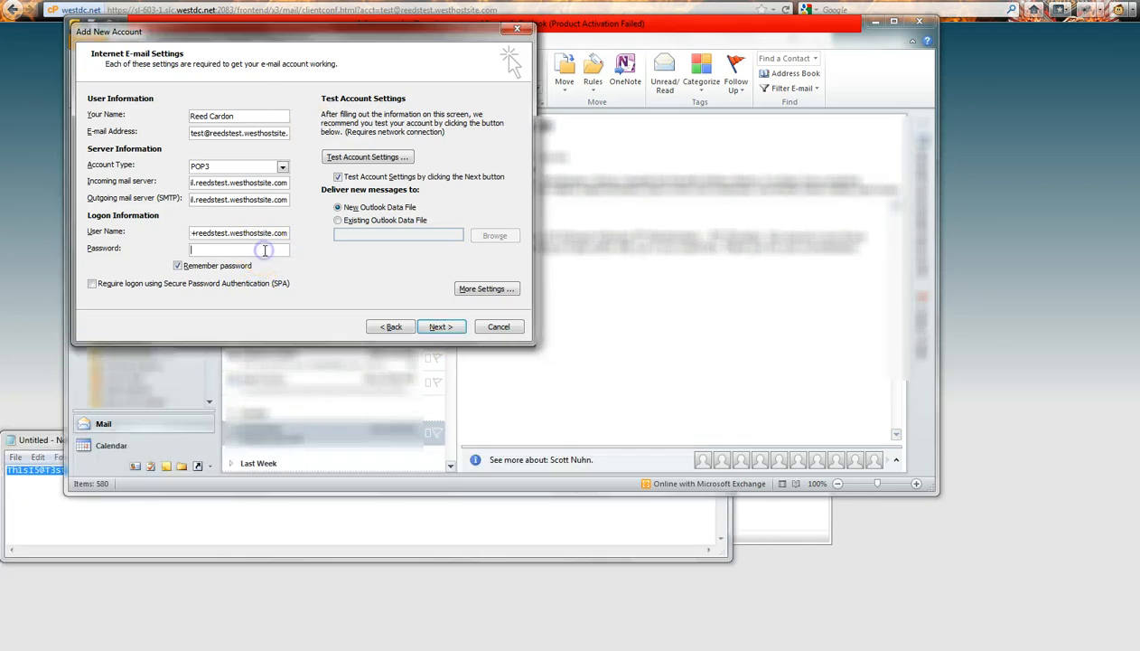
pyautogui.hotkey('ctrl', 'v')
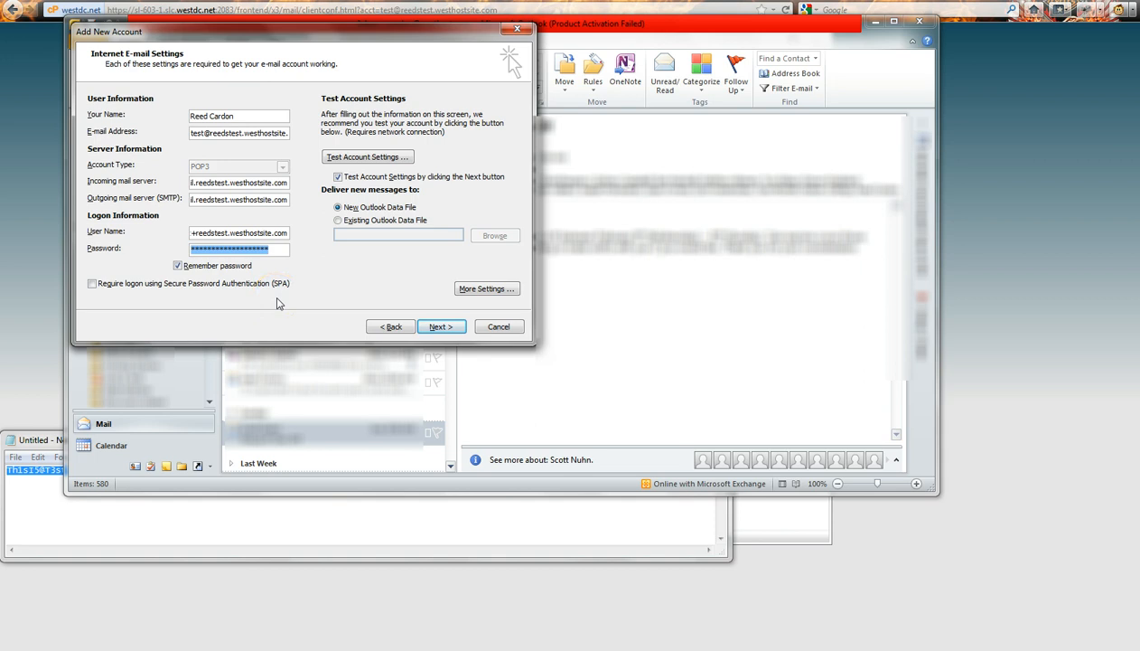
# Step: Set the outgoing server (SMTP) port to 2525 in the account's advanced server port settings
pyautogui.click(484, 290)
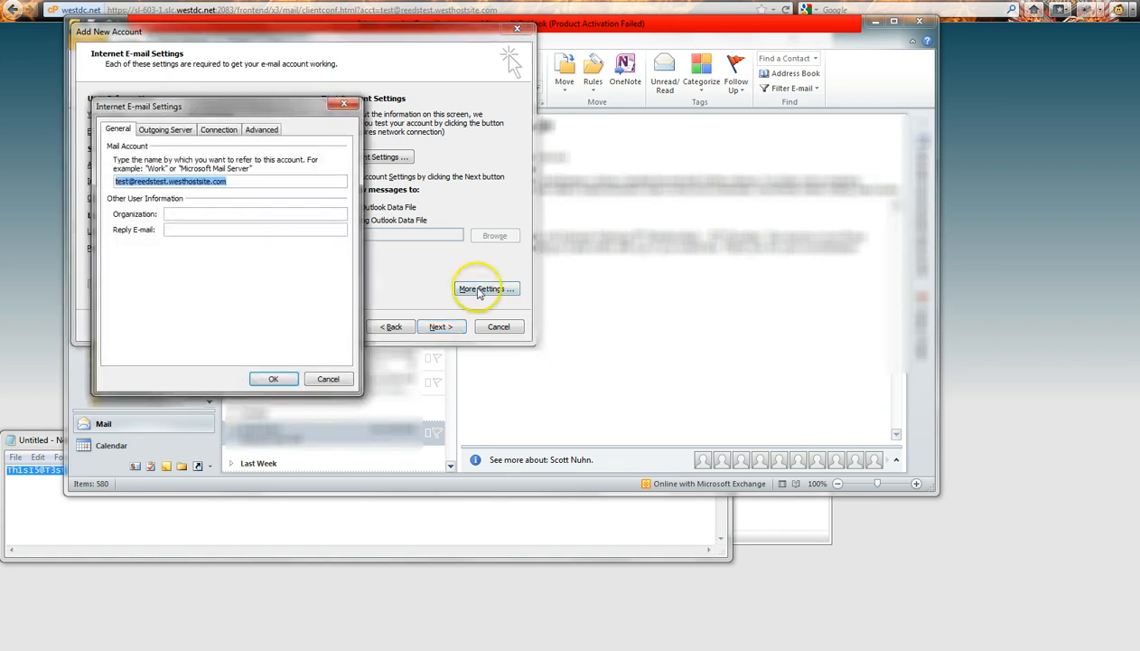
pyautogui.click(261, 130)
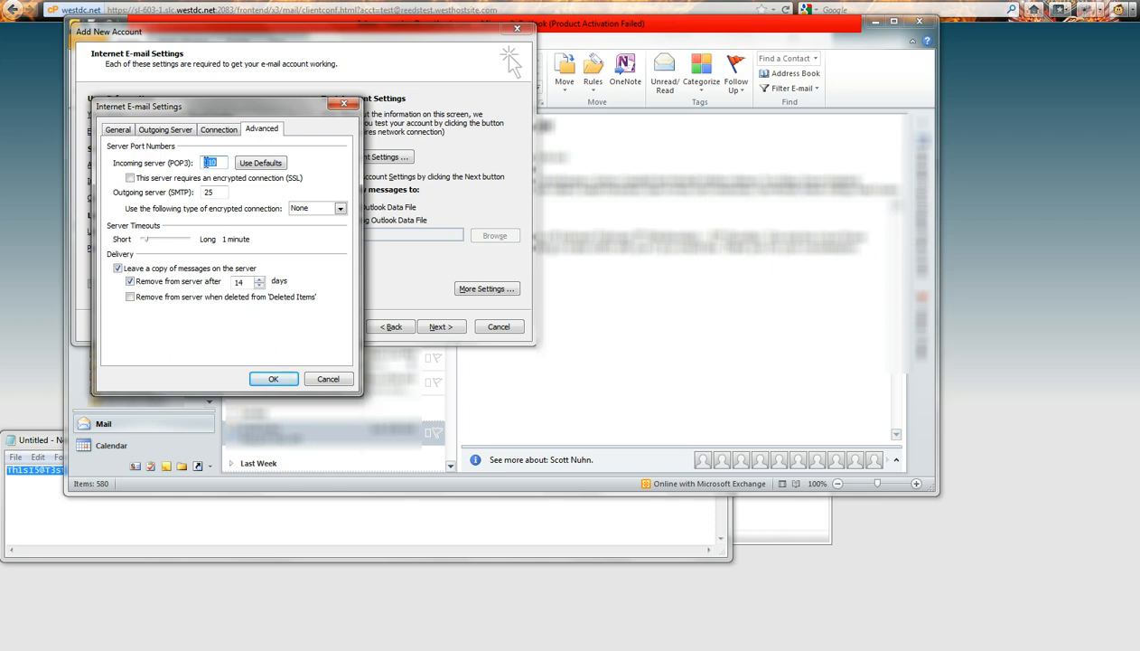
pyautogui.click(211, 163)
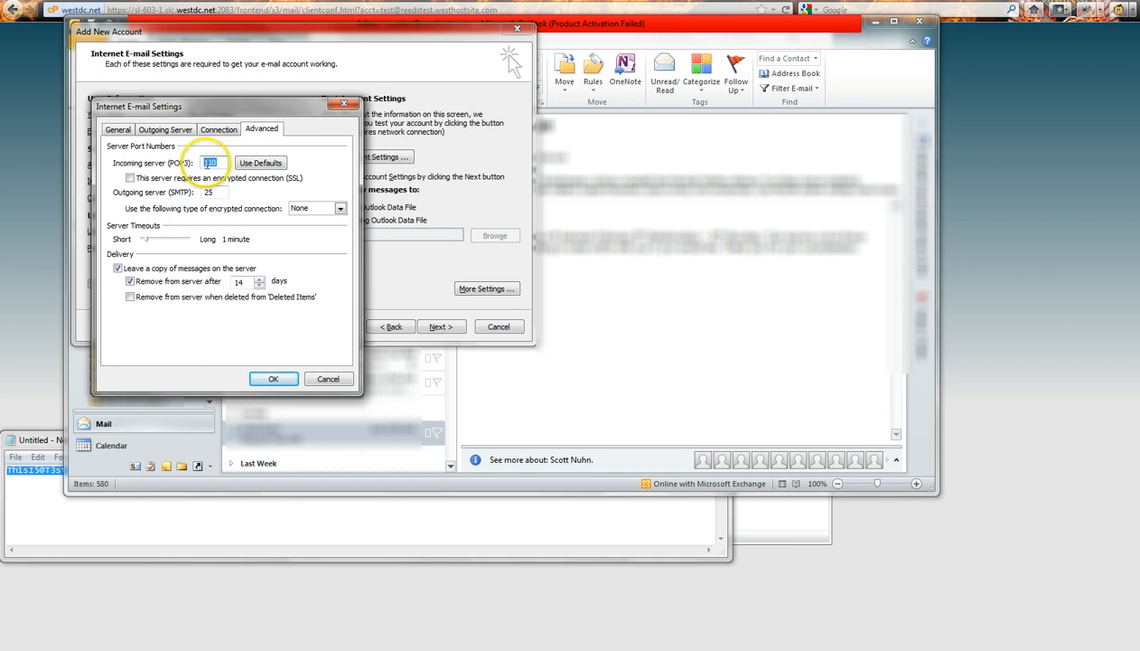
pyautogui.click(219, 191)
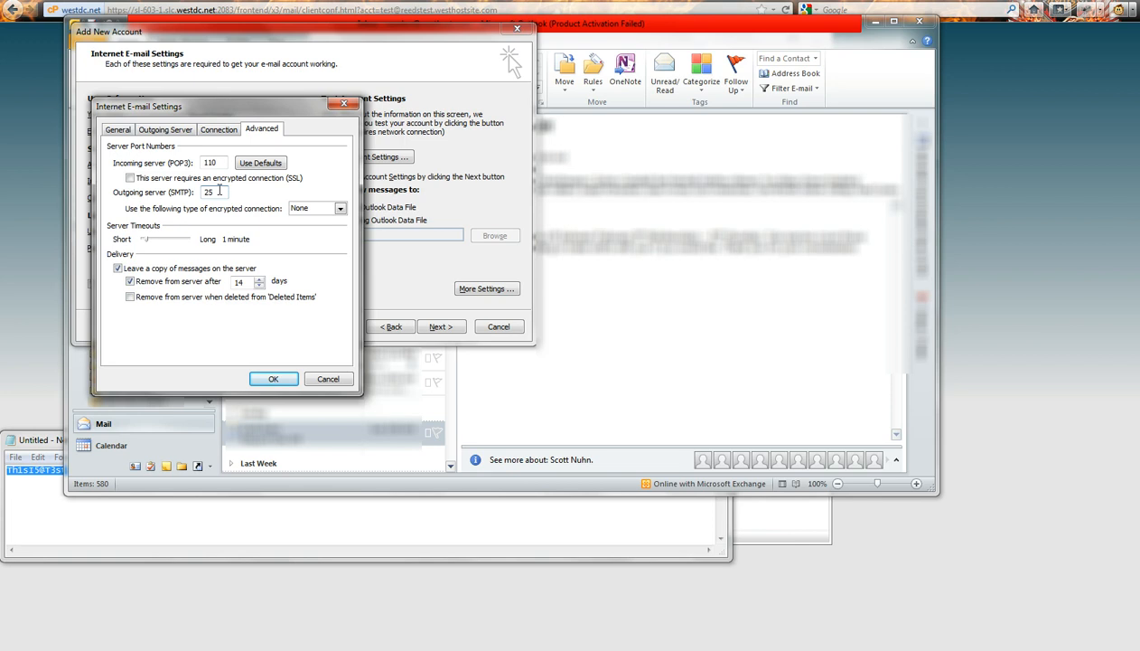
pyautogui.write('25')
pyautogui.doubleClick(220, 190)
pyautogui.write('465')
pyautogui.doubleClick(220, 191)
pyautogui.write('2525')
# Step: Require authentication for the outgoing SMTP server using the same settings as the incoming mail server, and confirm the additional account settings
pyautogui.click(149, 131)
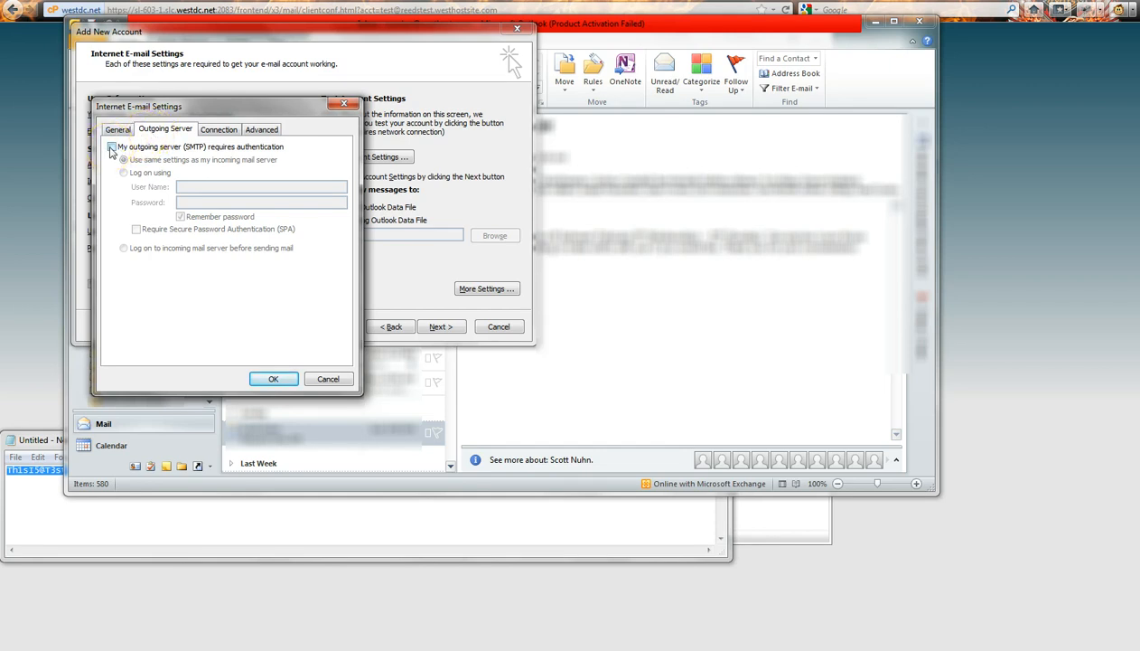
pyautogui.click(111, 147)
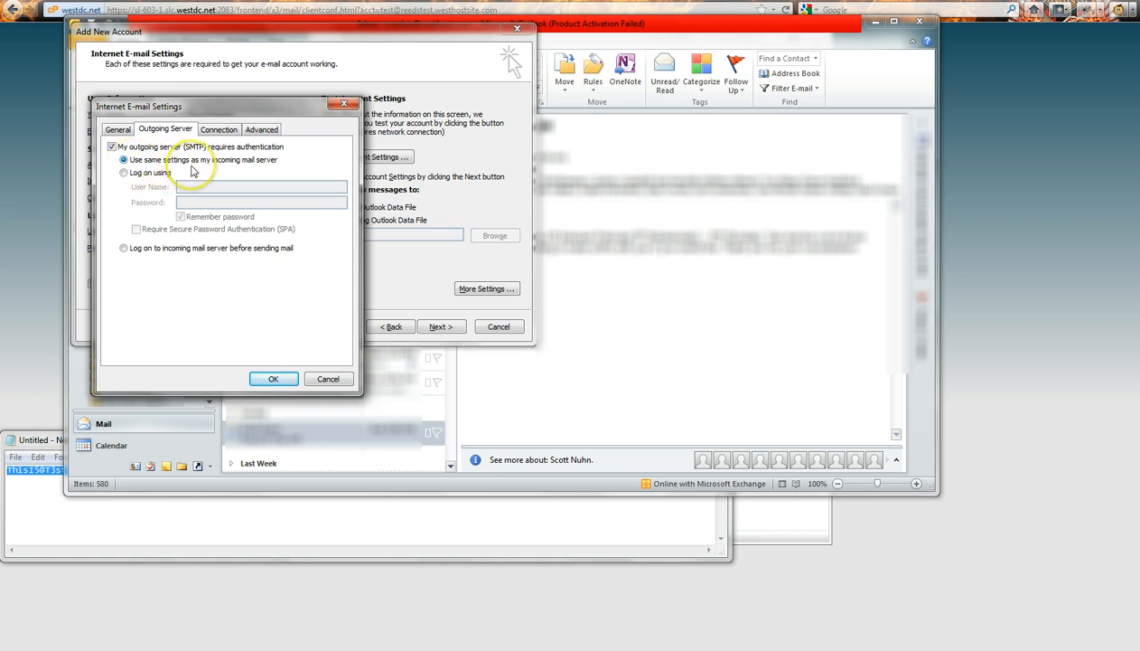
pyautogui.click(275, 379)
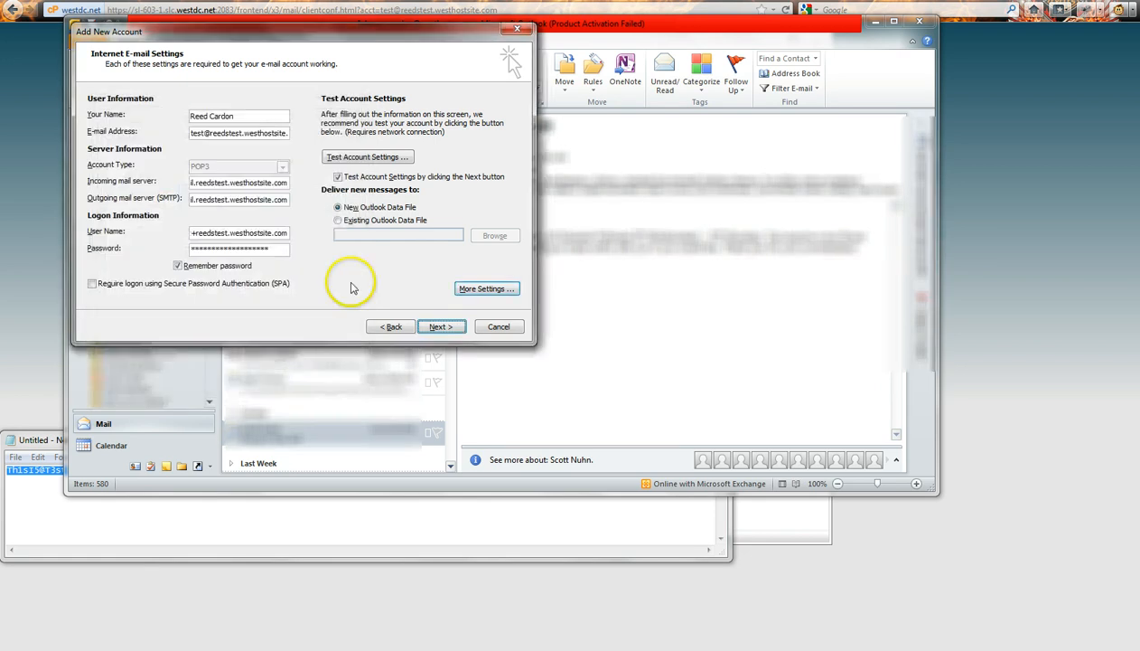
# Step: Test the account settings, delivering new messages to a new Outlook data file, and finish adding the account
pyautogui.click(381, 163)
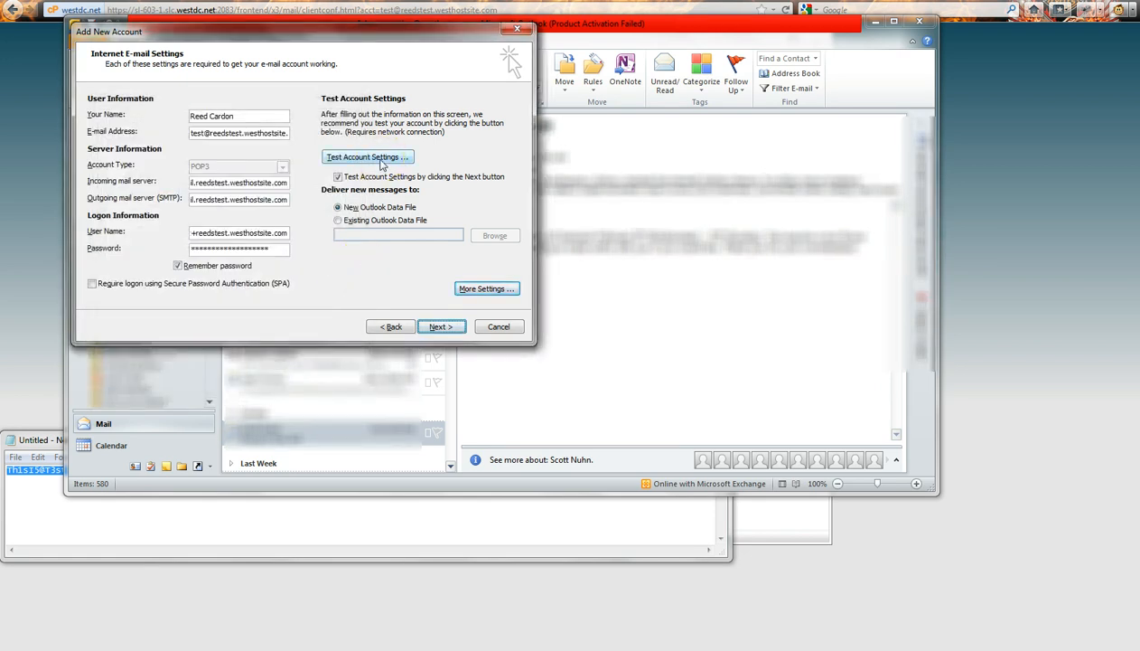
pyautogui.click(443, 327)
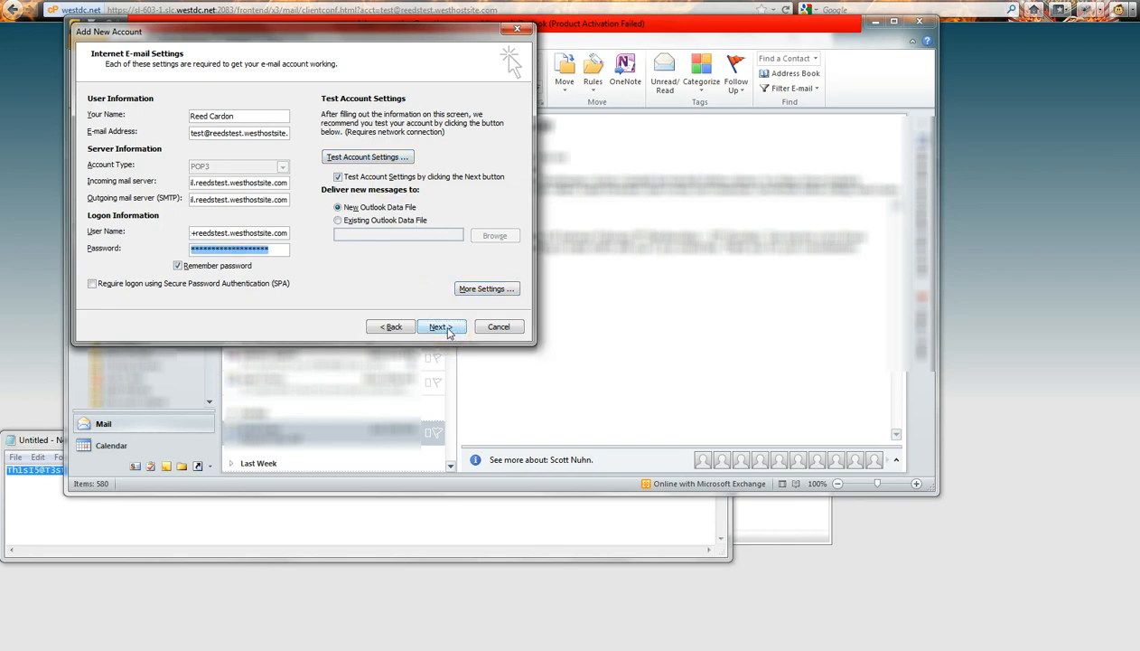
pyautogui.click(384, 158)
pyautogui.click(338, 177)
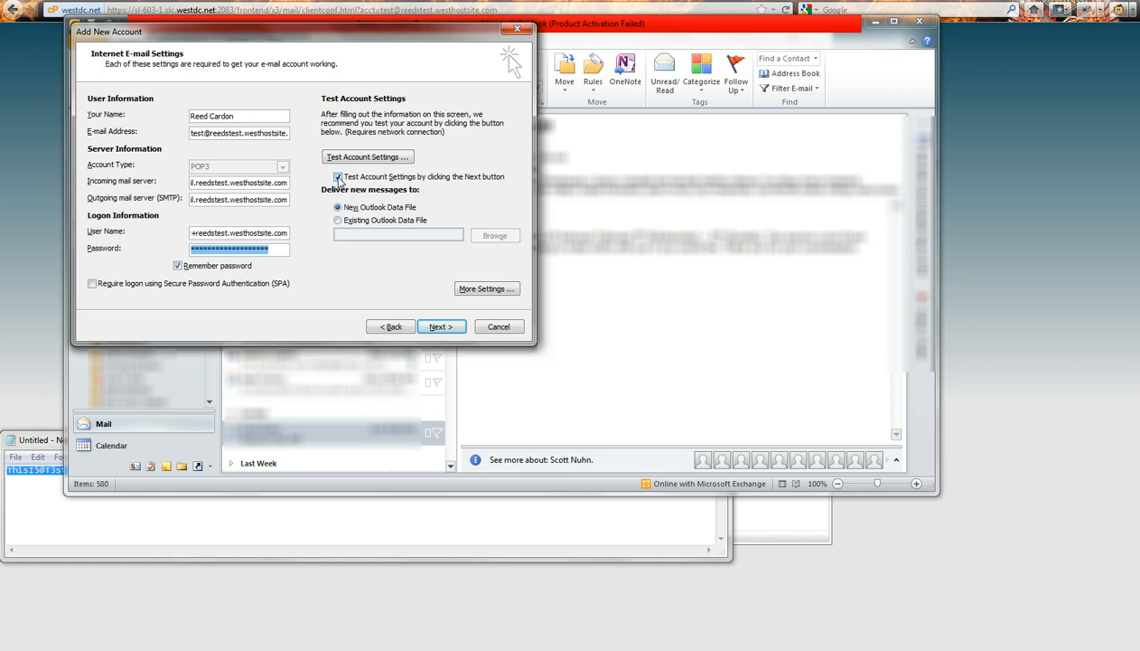
pyautogui.click(434, 329)
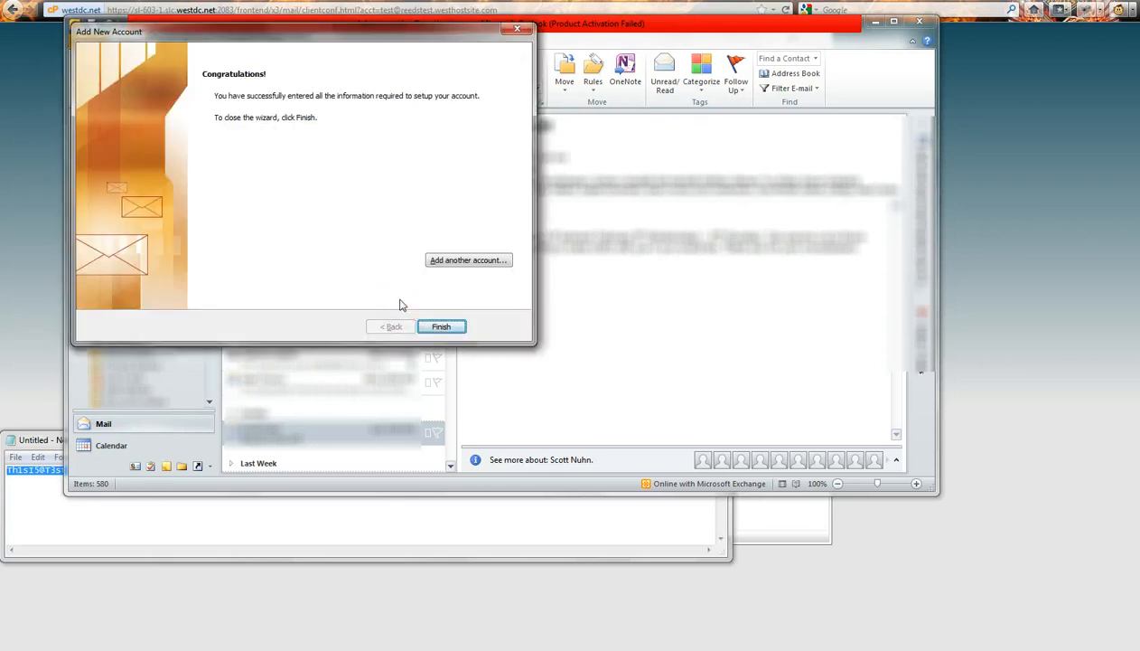
pyautogui.click(438, 327)
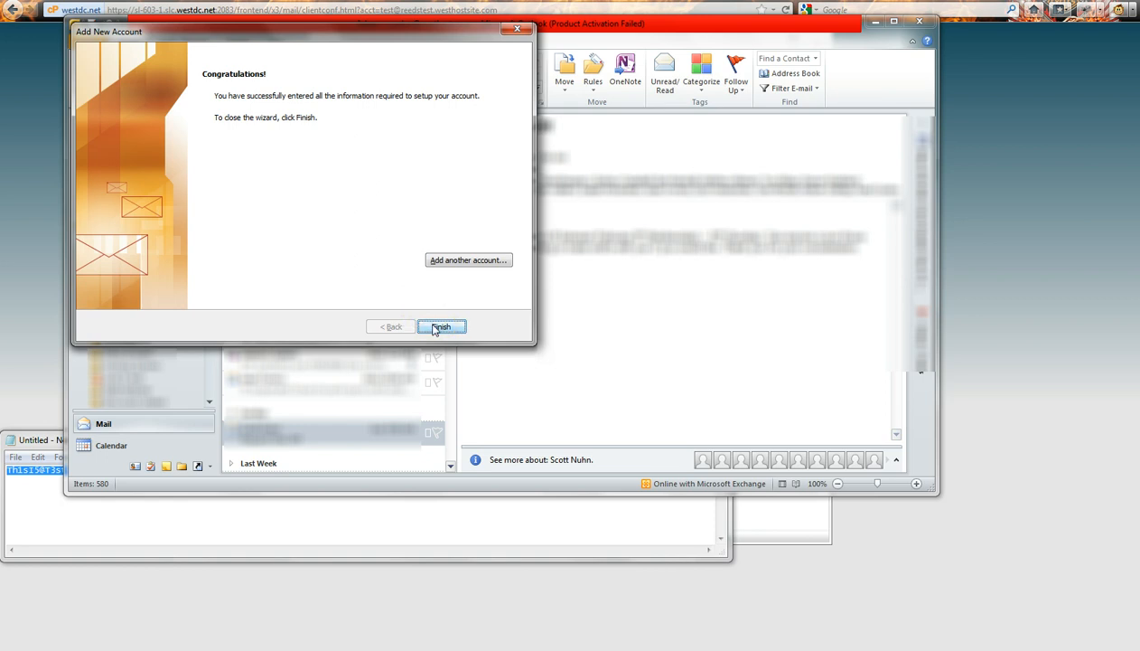